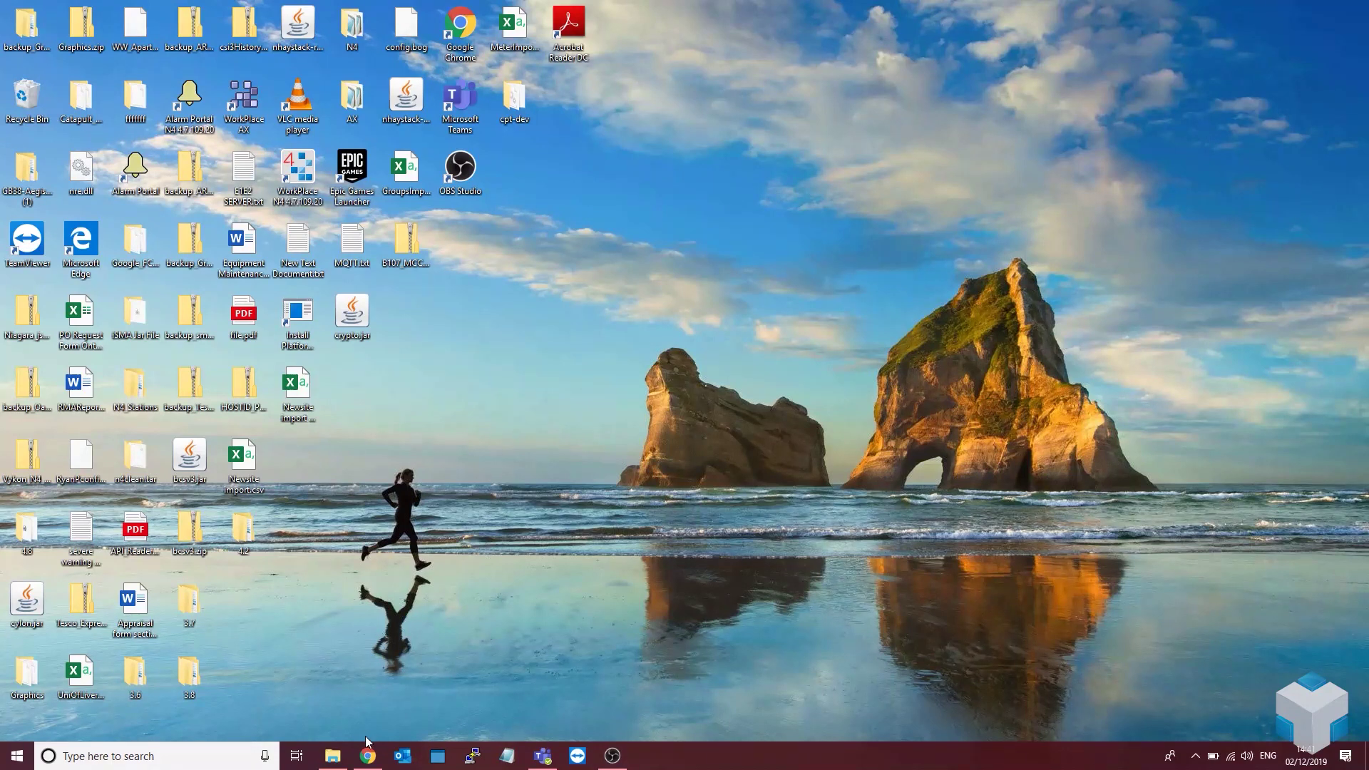
Step: Bring Chrome back and reach OneSight's Software downloads page via the Support page
mouse_move(326, 761)
left_click(367, 756)
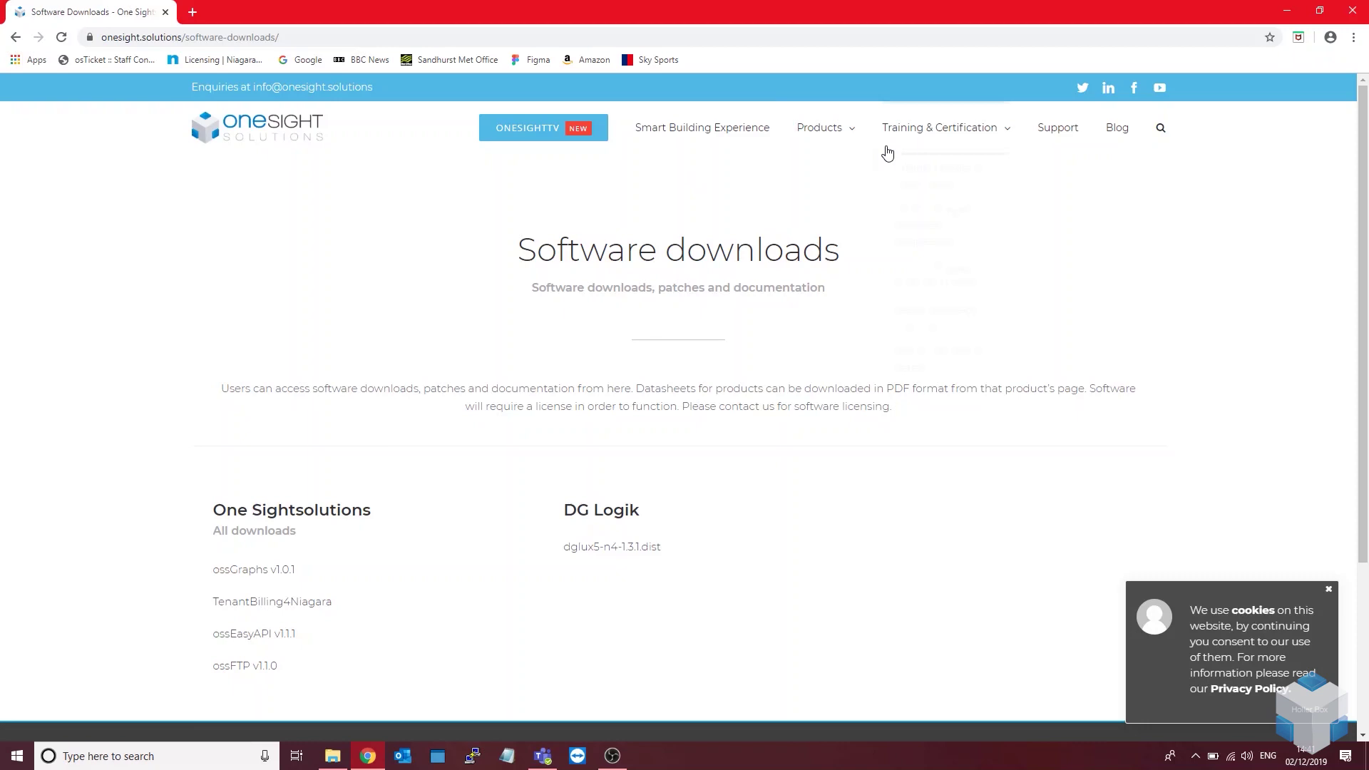
left_click(1081, 138)
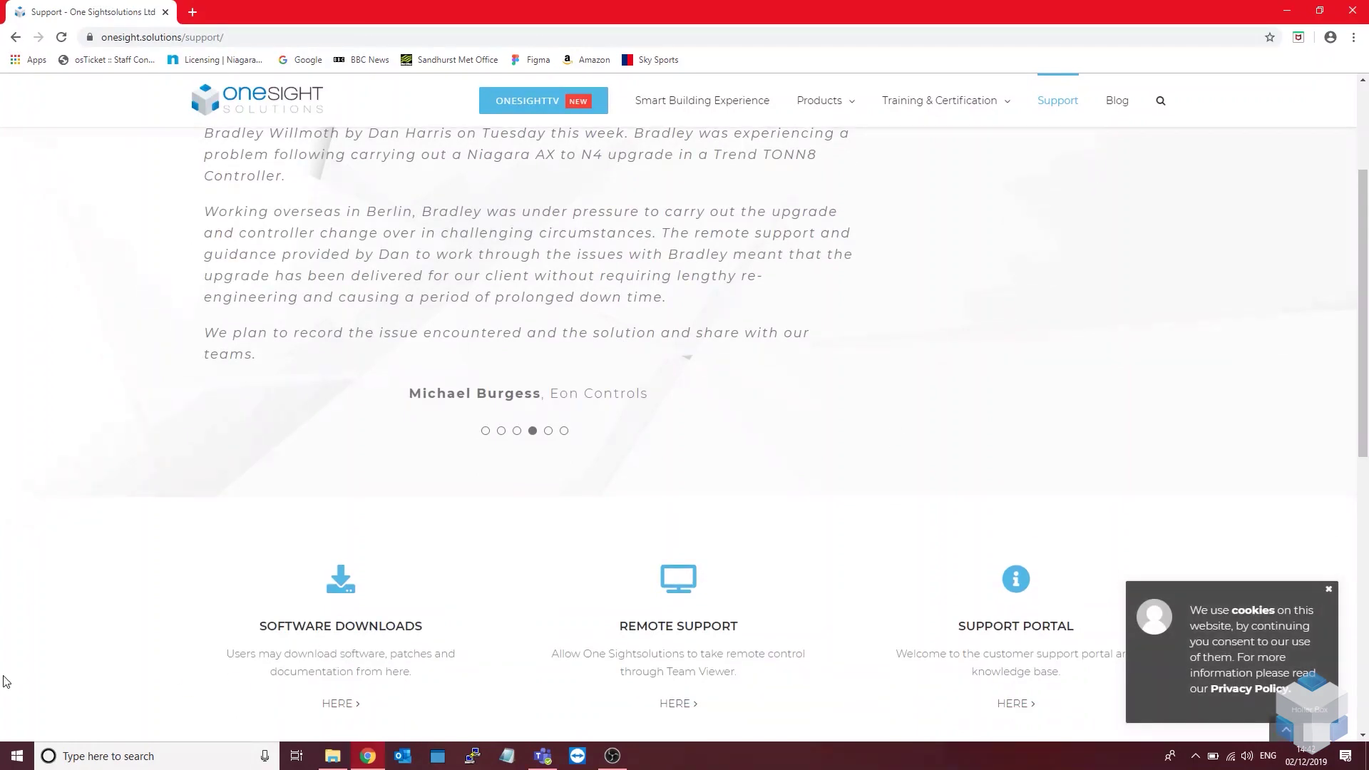
left_click(359, 626)
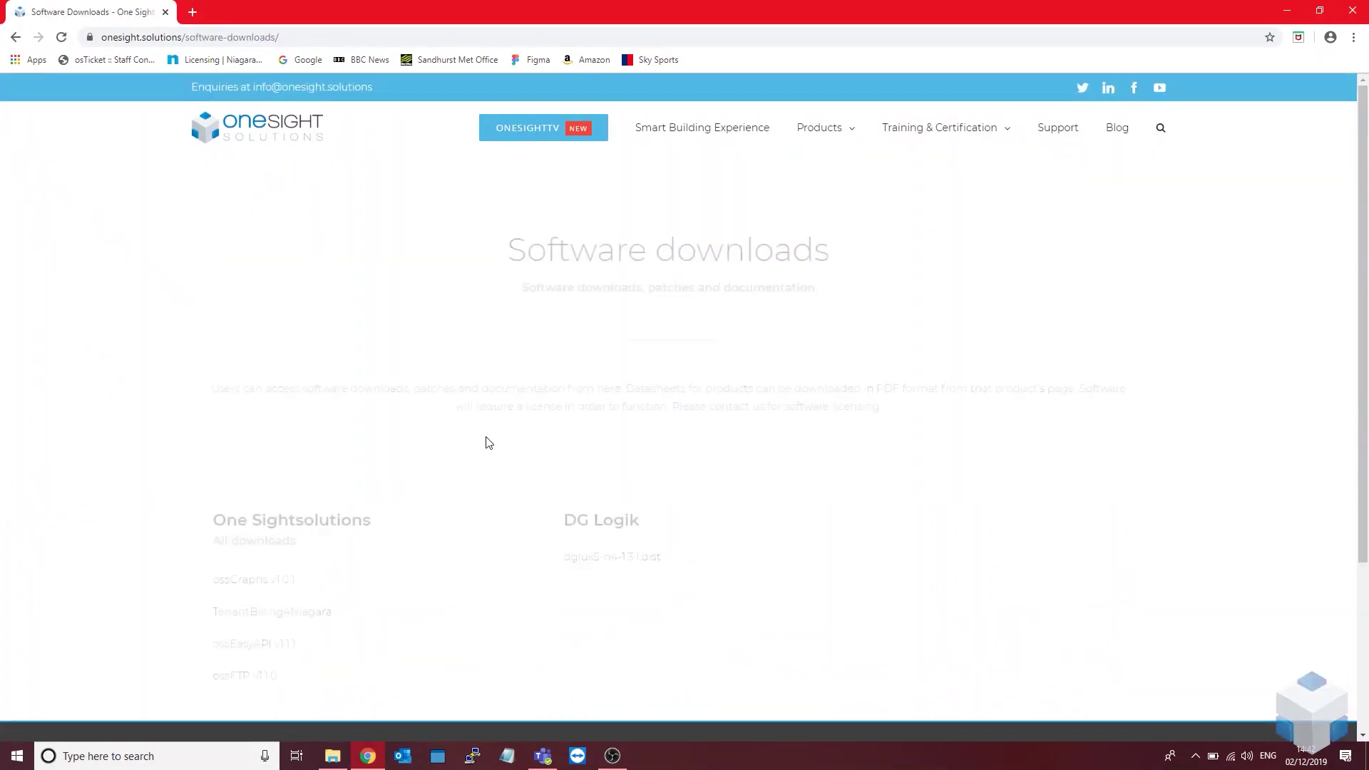
scroll(552, 388, "down", 2)
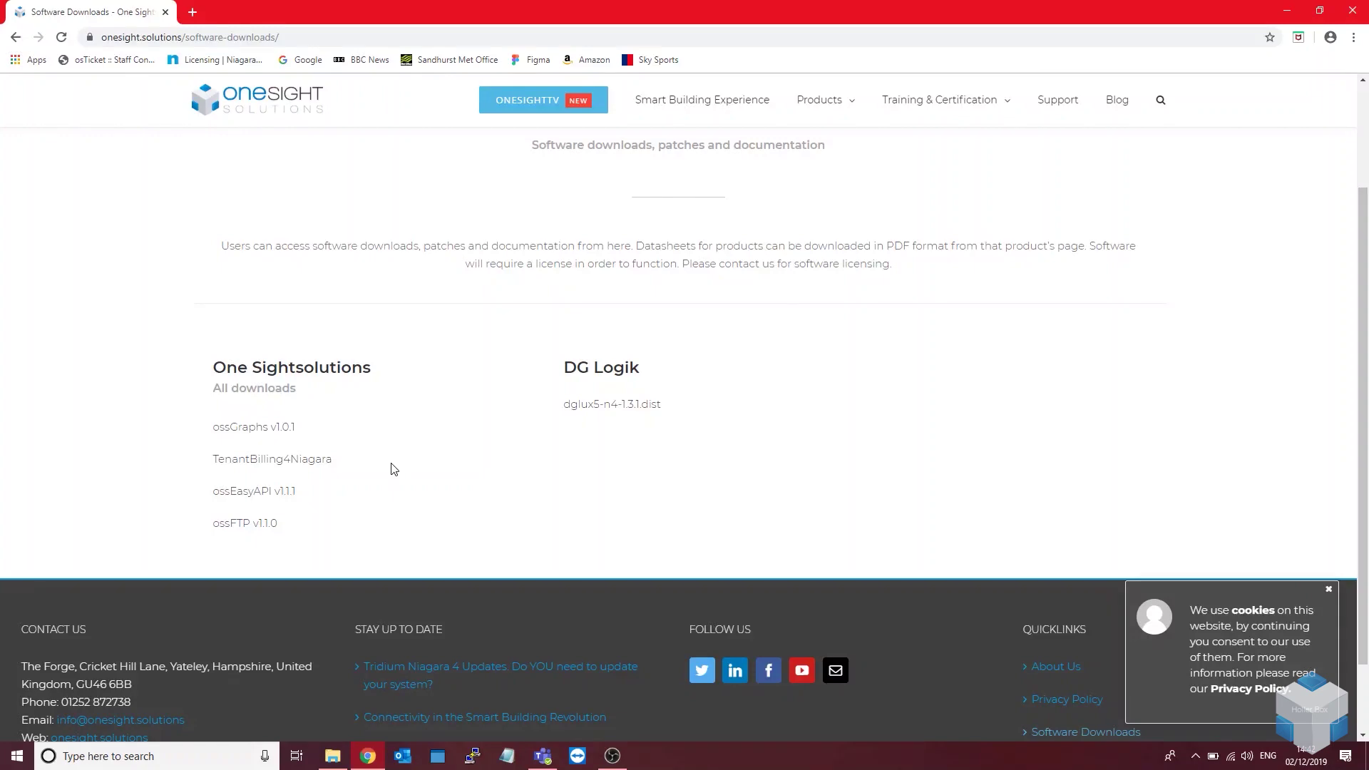
Step: Select nre.dll in HOSTID_PATCHES.zip's 3.8\64 folder, then close the archive window
left_click(1287, 11)
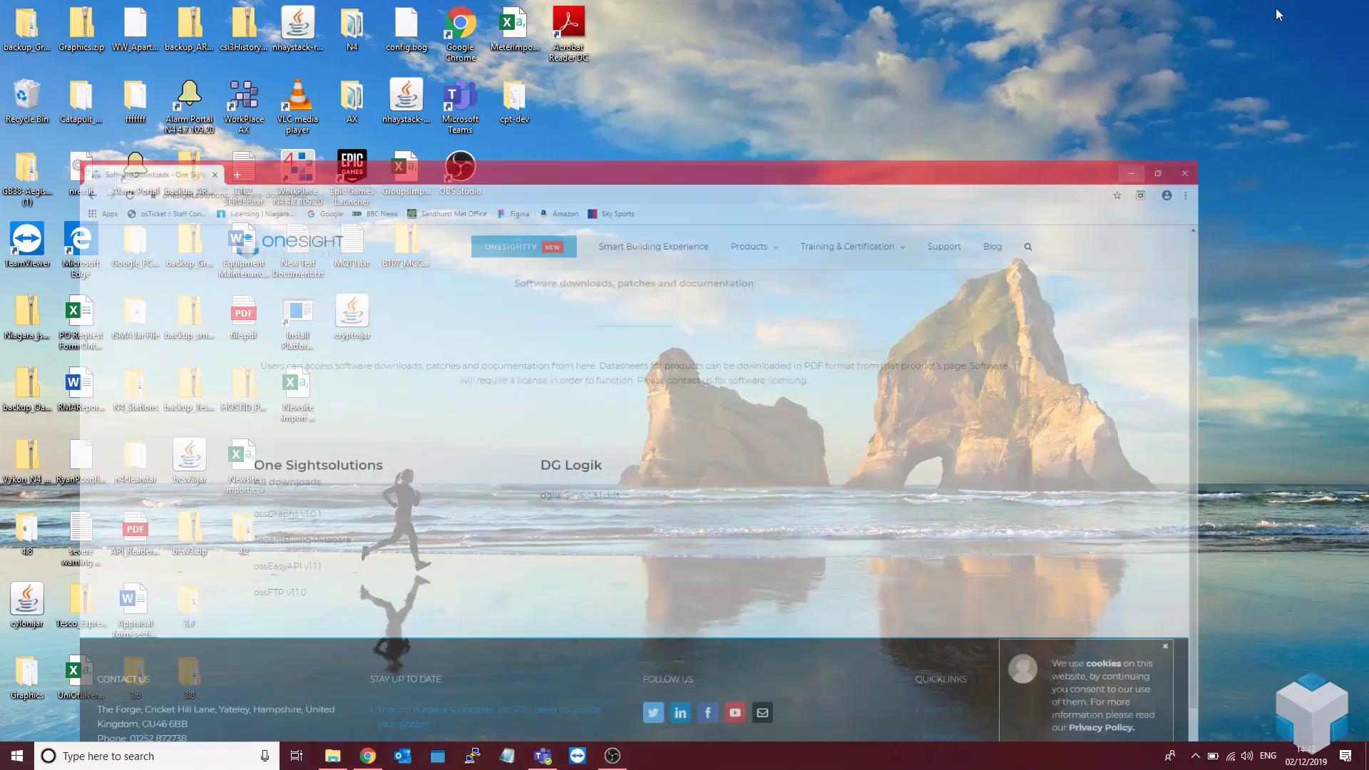
left_click(332, 756)
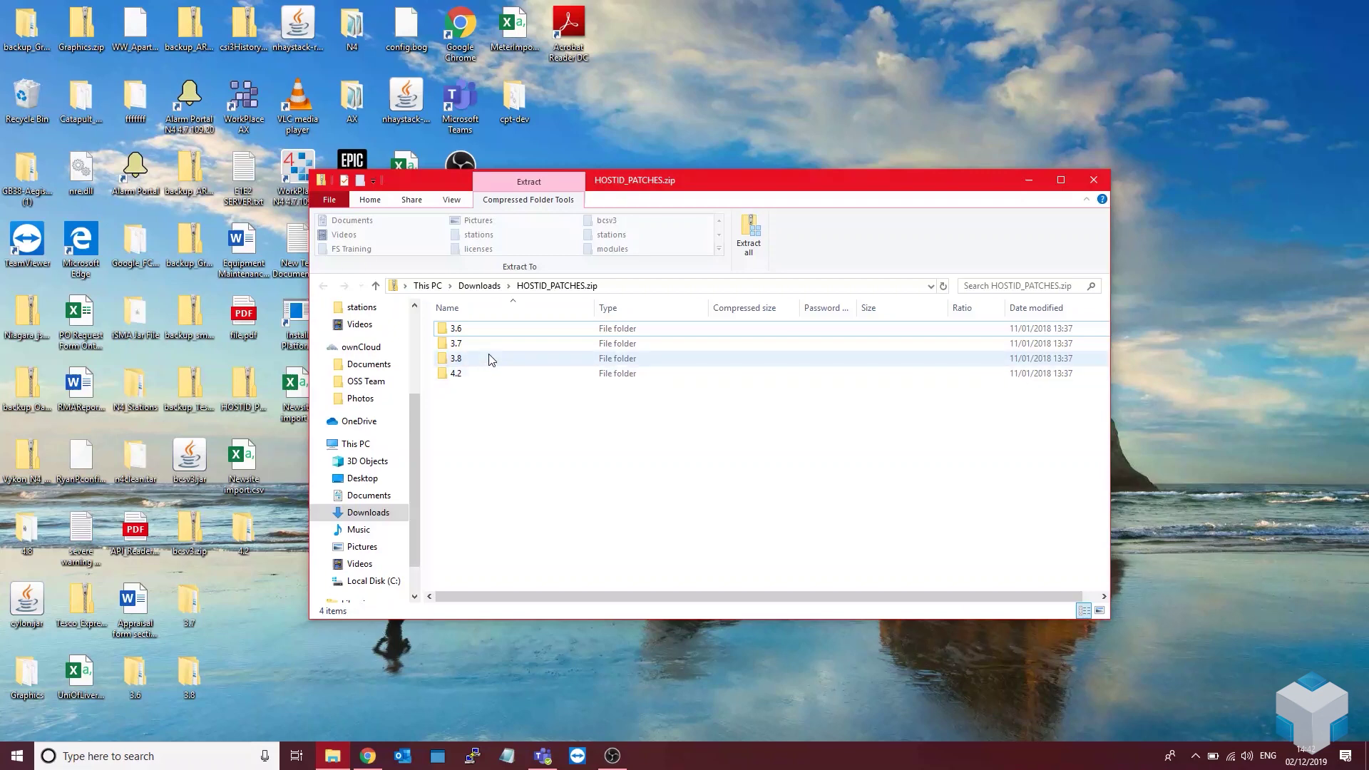
double_click(486, 358)
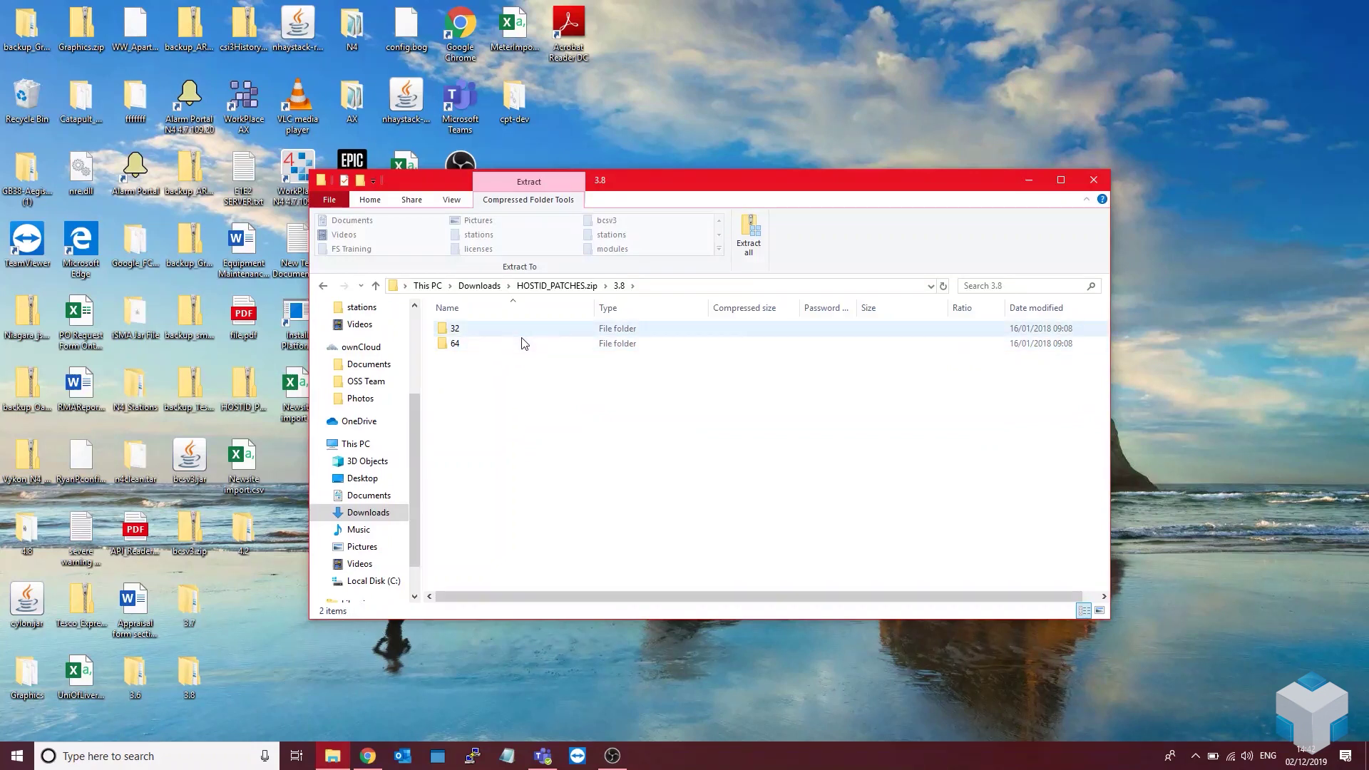
left_click(517, 348)
double_click(515, 345)
left_click(526, 322)
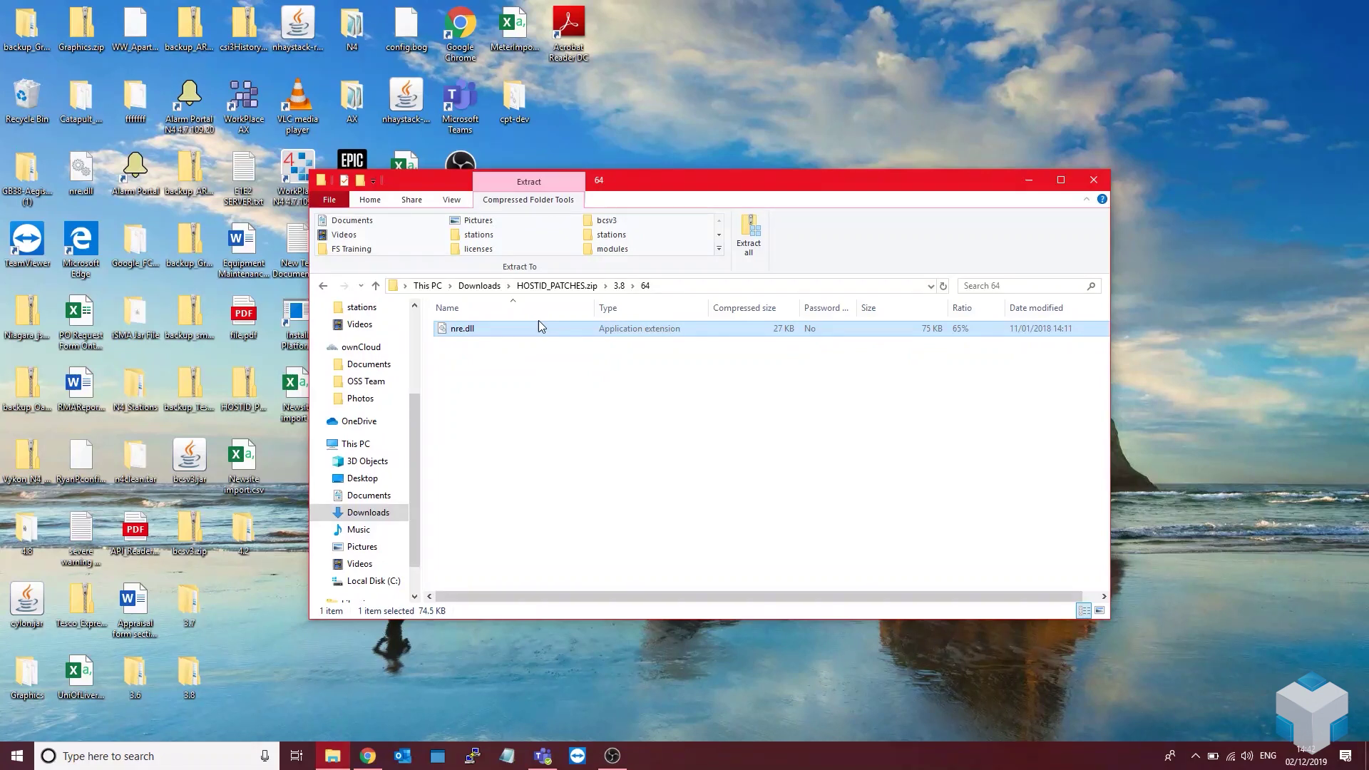
left_click(1093, 179)
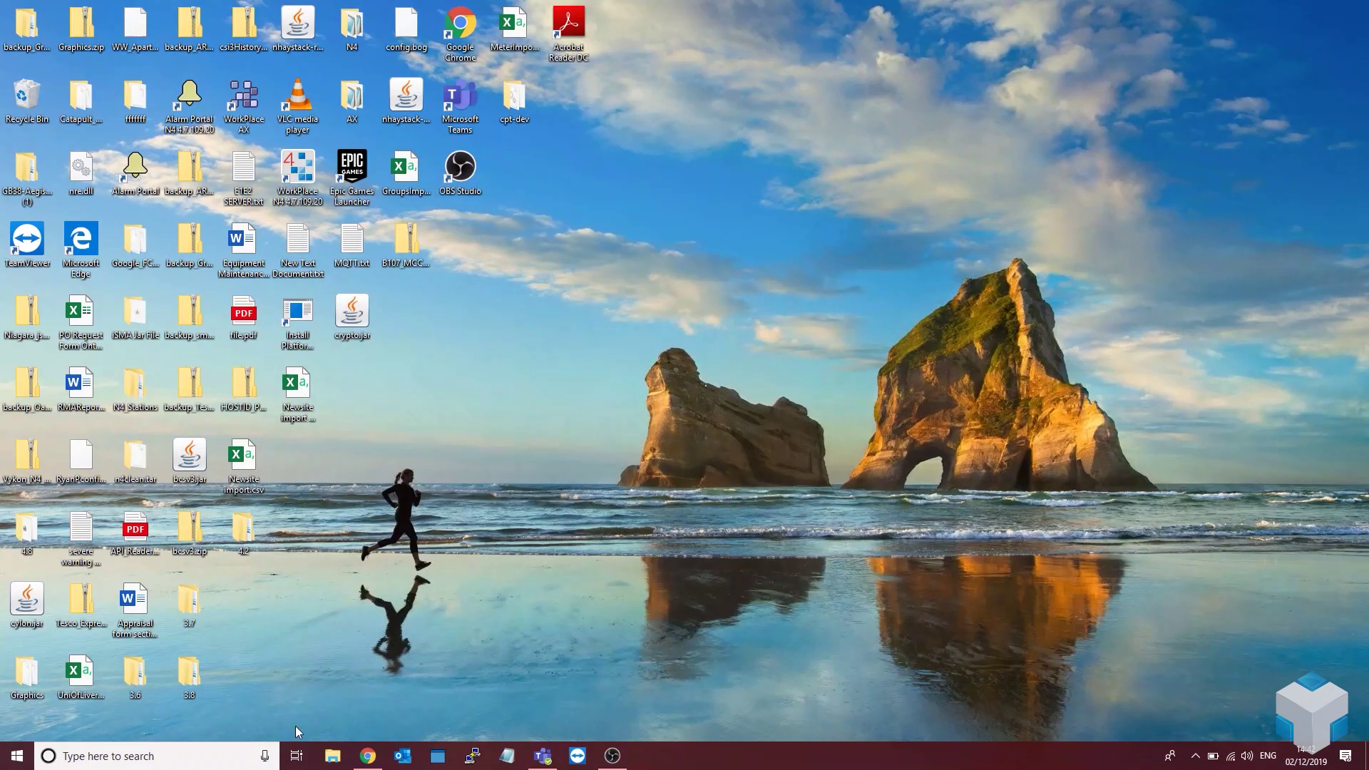
Step: Browse to C:\Niagara\Niagara-3.8.401\bin in a new File Explorer window
left_click(334, 757)
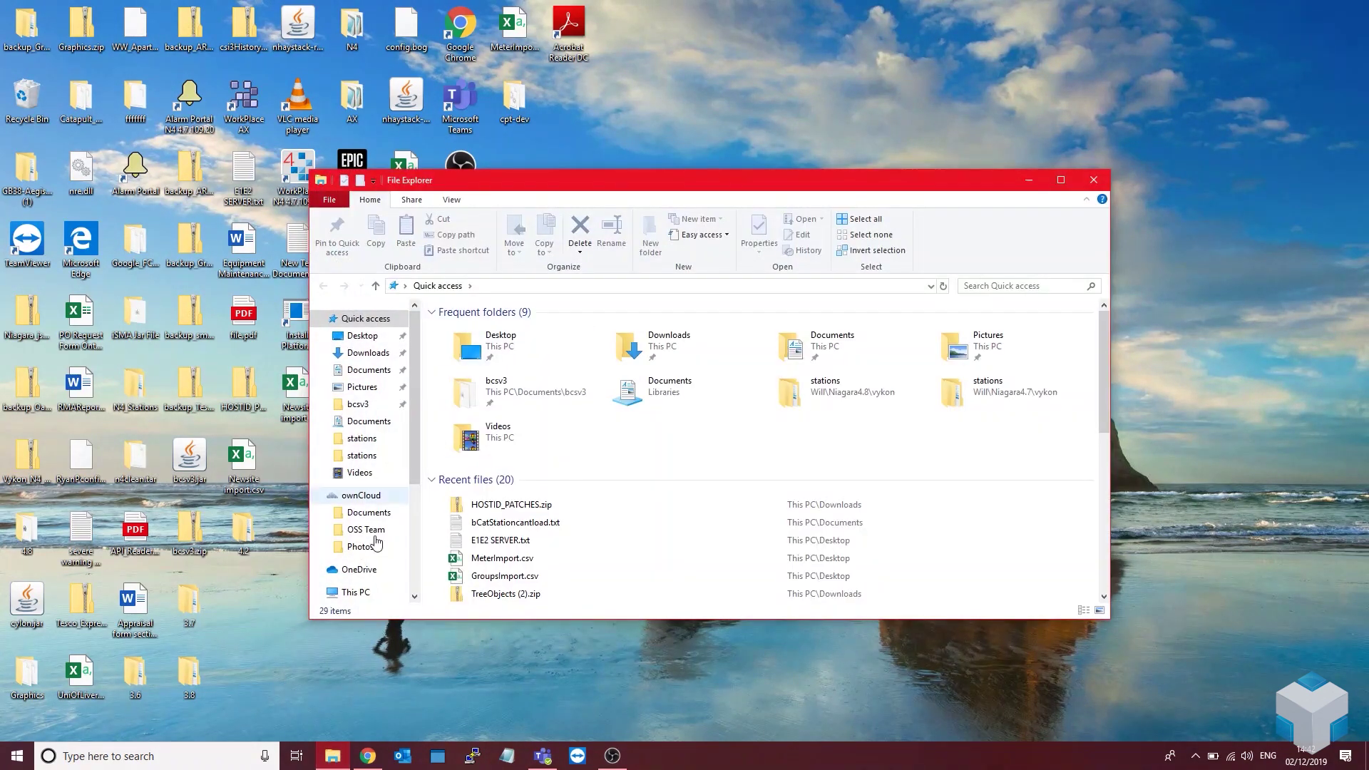
left_click(361, 593)
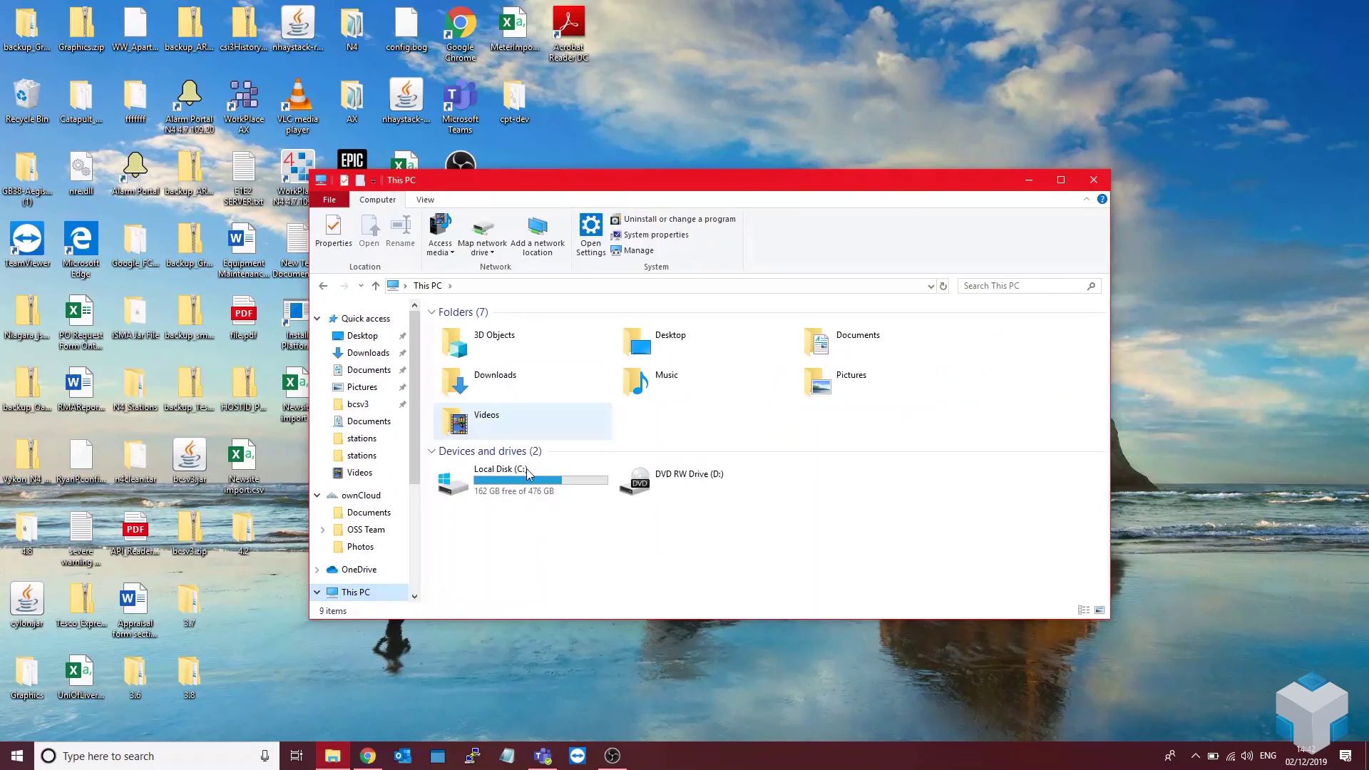
left_click(530, 477)
double_click(530, 477)
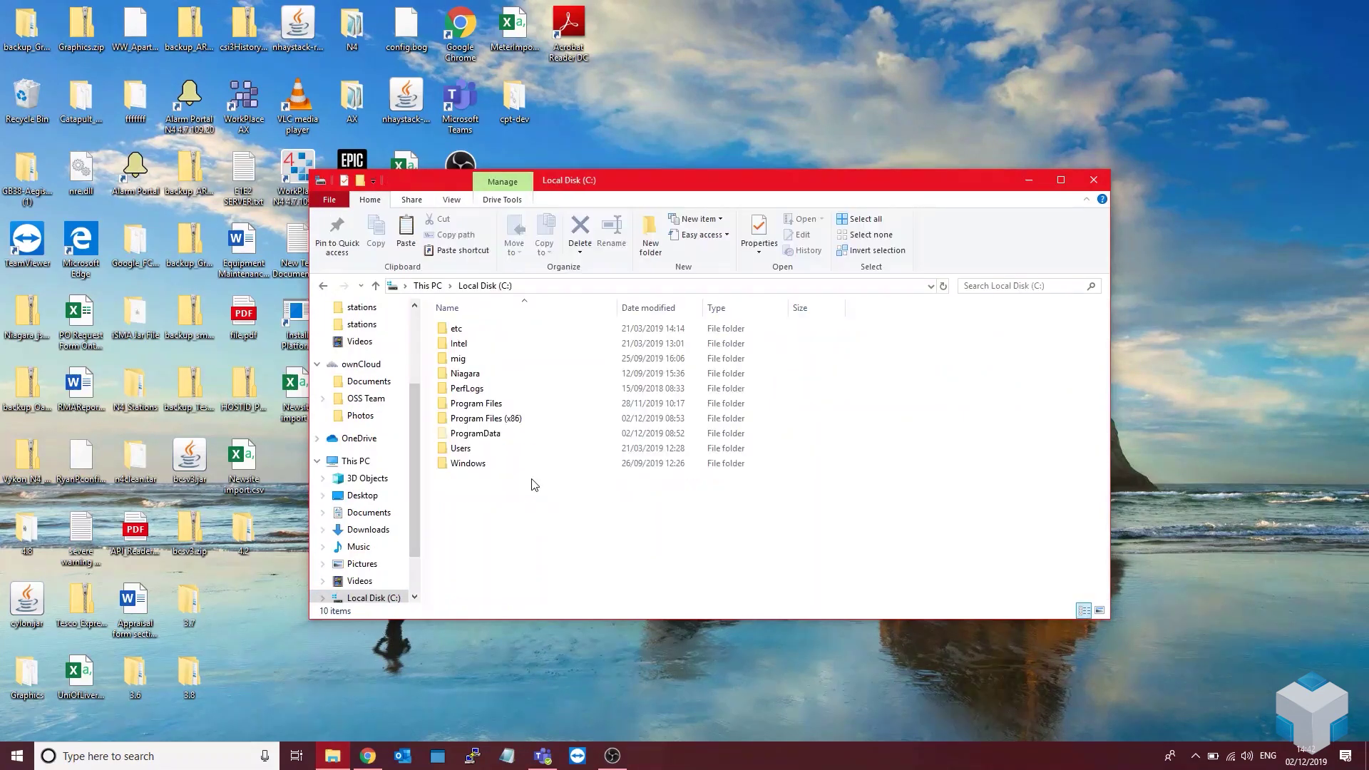
double_click(486, 372)
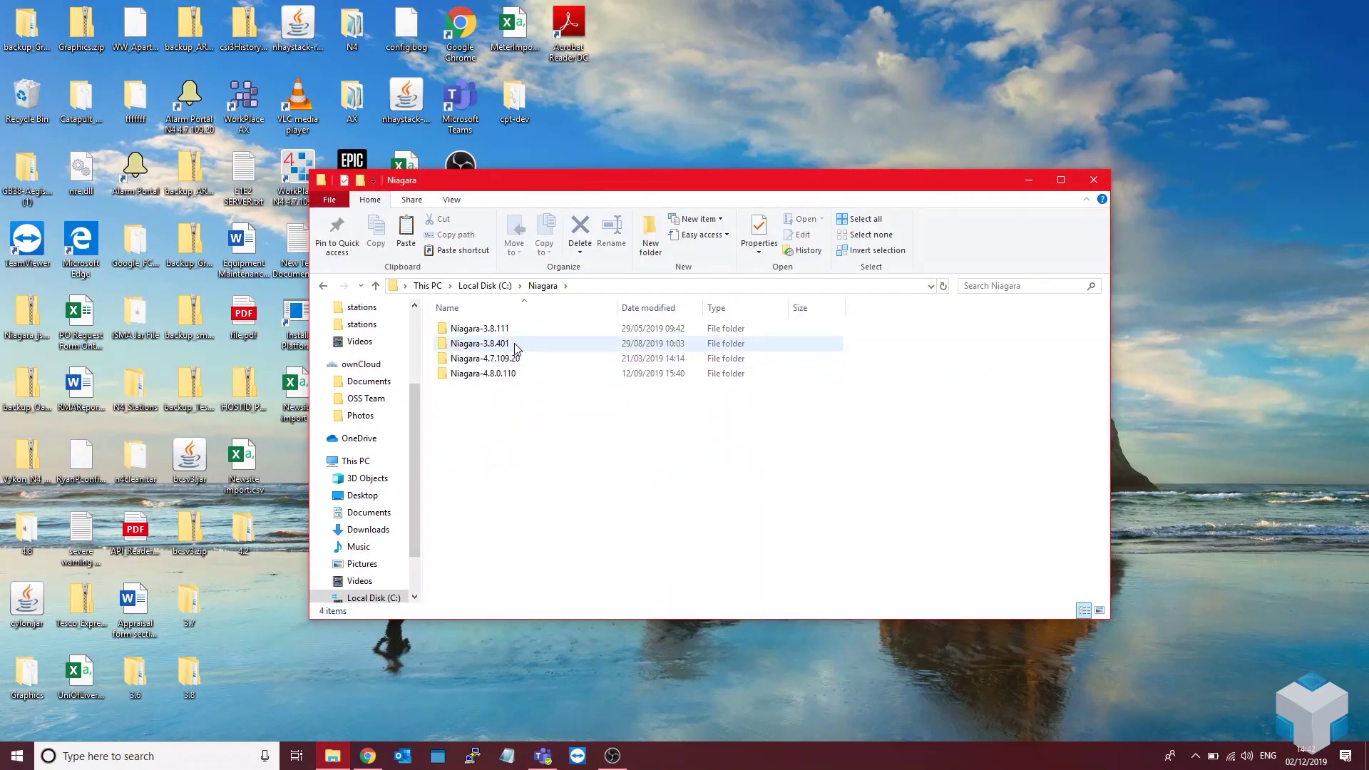
double_click(515, 343)
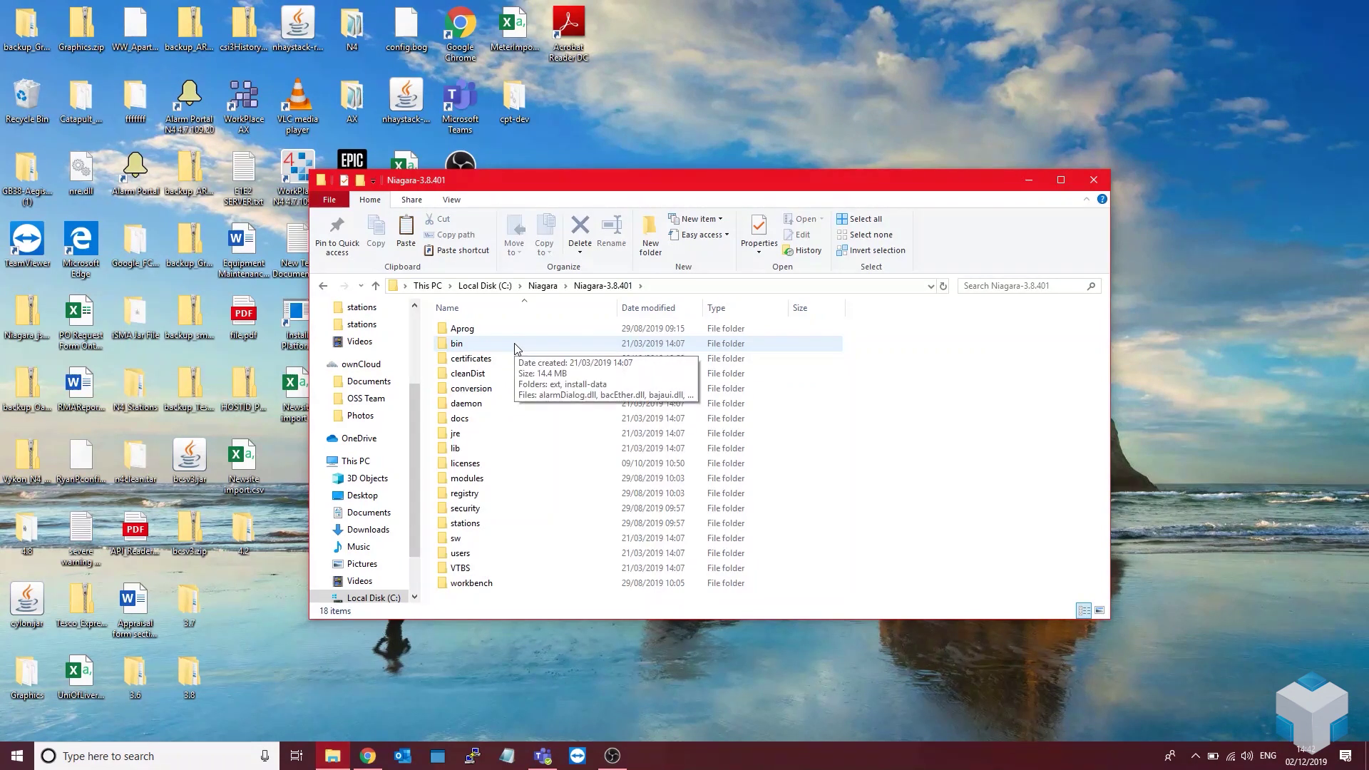
double_click(497, 347)
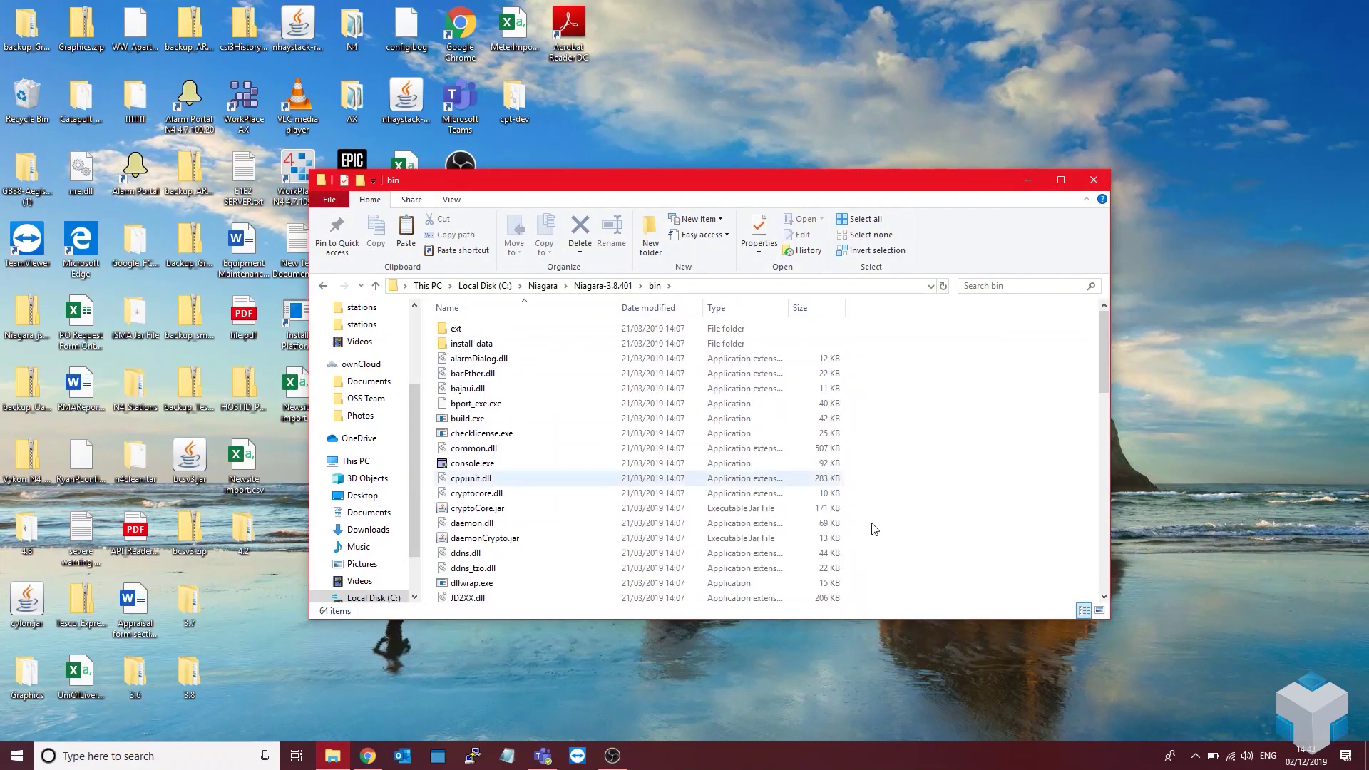
Step: Paste nre.dll into bin, replacing the existing file
key("ctrl+v")
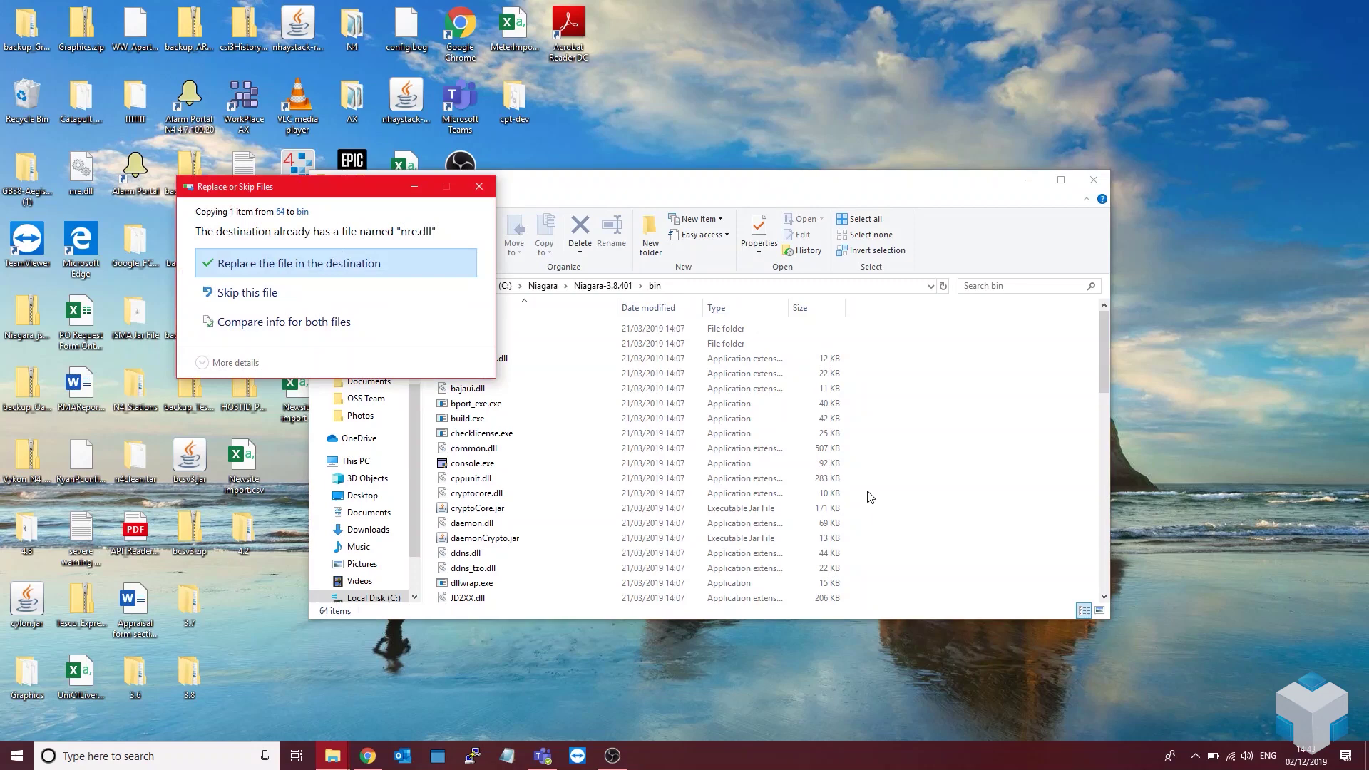
left_click(349, 263)
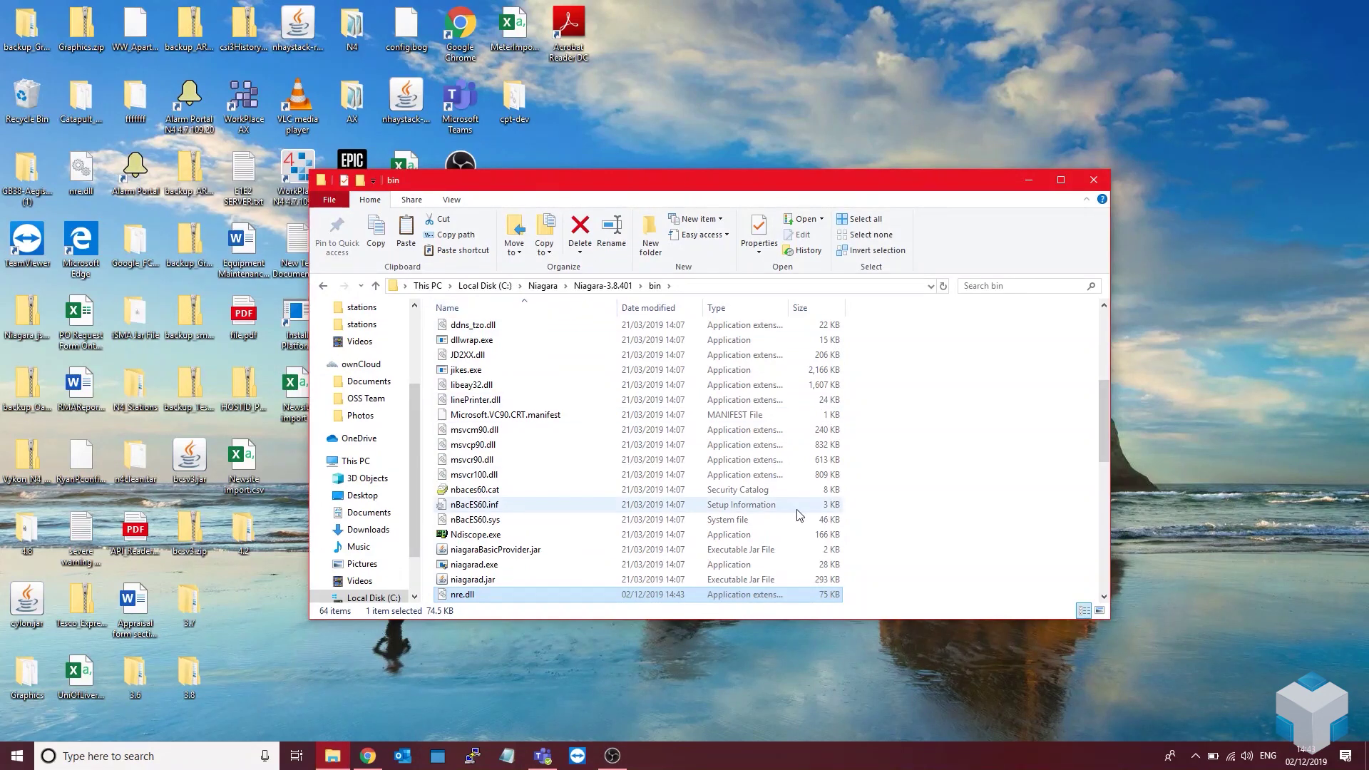
scroll(557, 383, "up", 5)
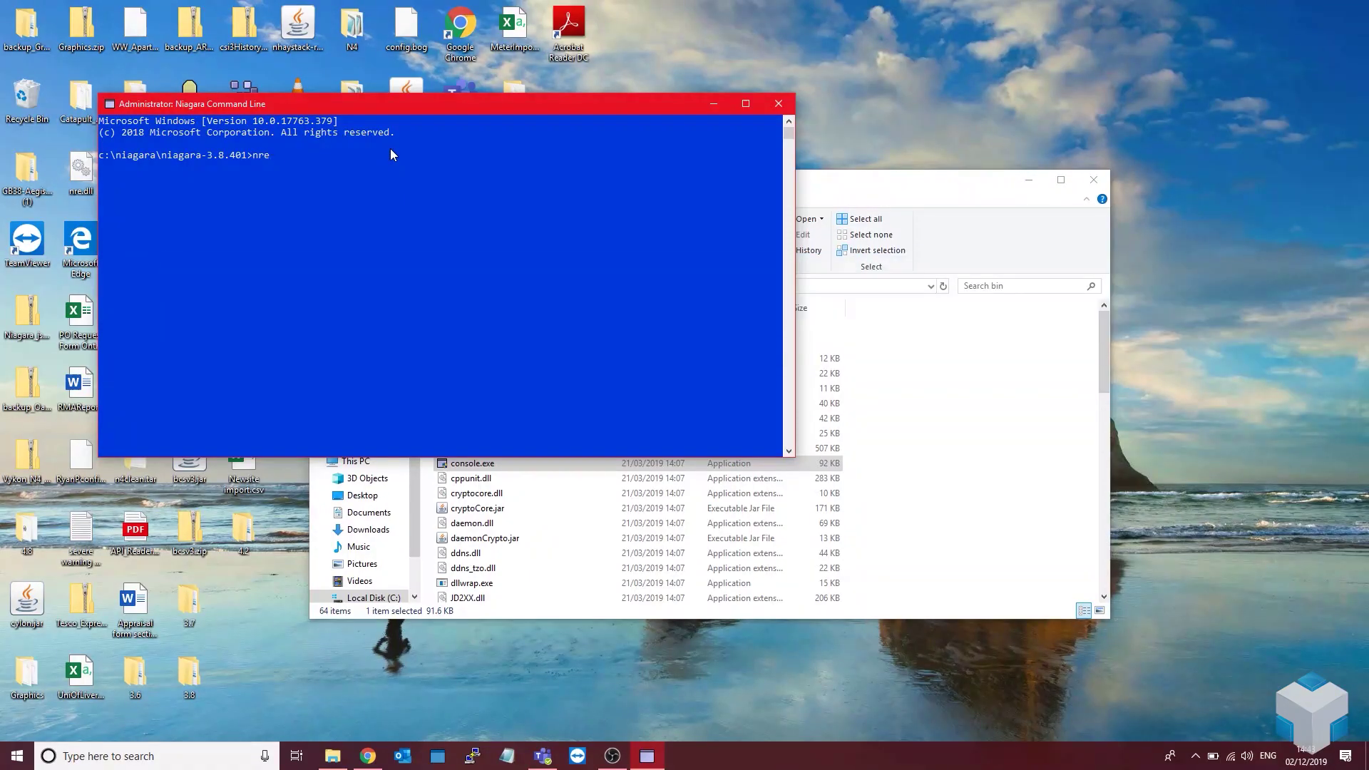
Step: Run 'nre -hostid' in the Niagara 3.8.401 command line and select the printed HostId
type("host i")
key("BackSpace")
key("BackSpace")
key("BackSpace")
key("BackSpace")
key("BackSpace")
key("BackSpace")
type("-hostid")
key("Return")
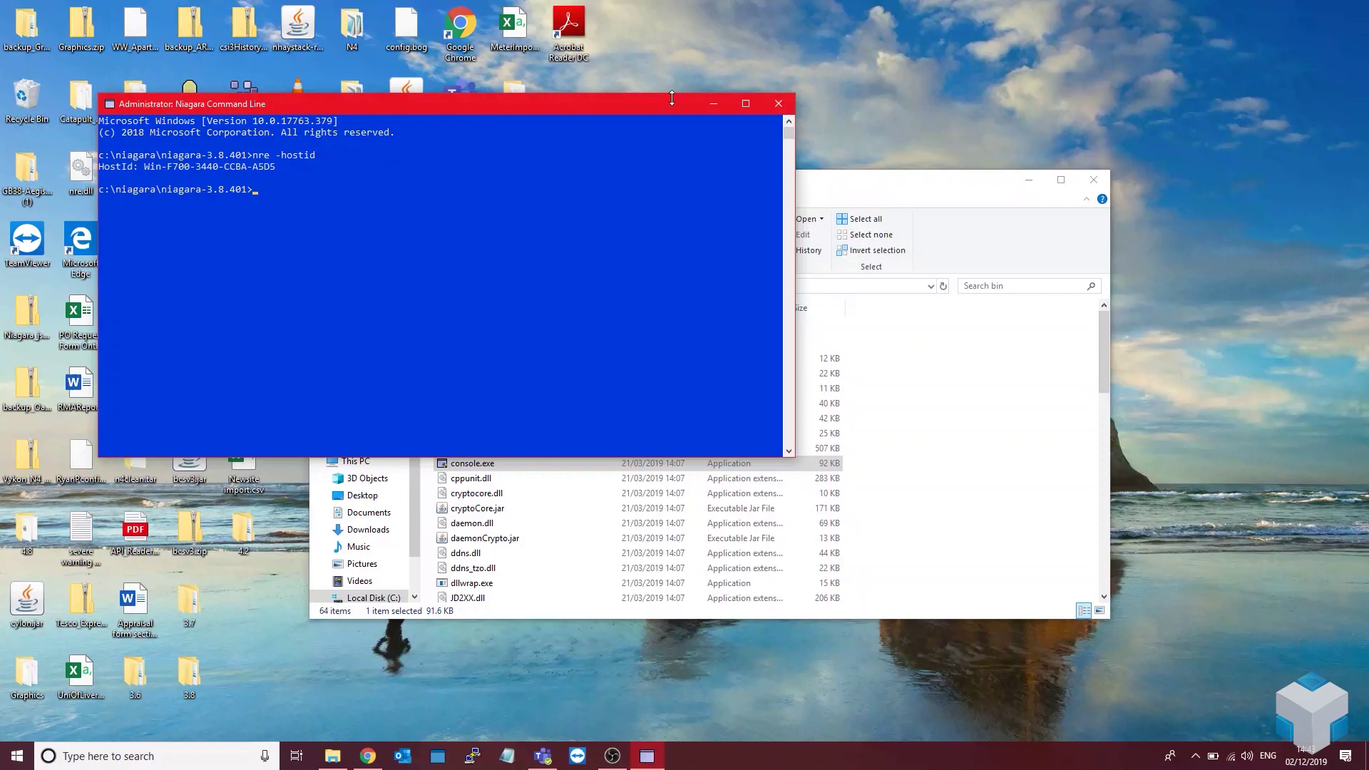
left_click(283, 167)
Step: Launch console.exe from the Niagara-4.7.109.20 bin folder
left_click(723, 102)
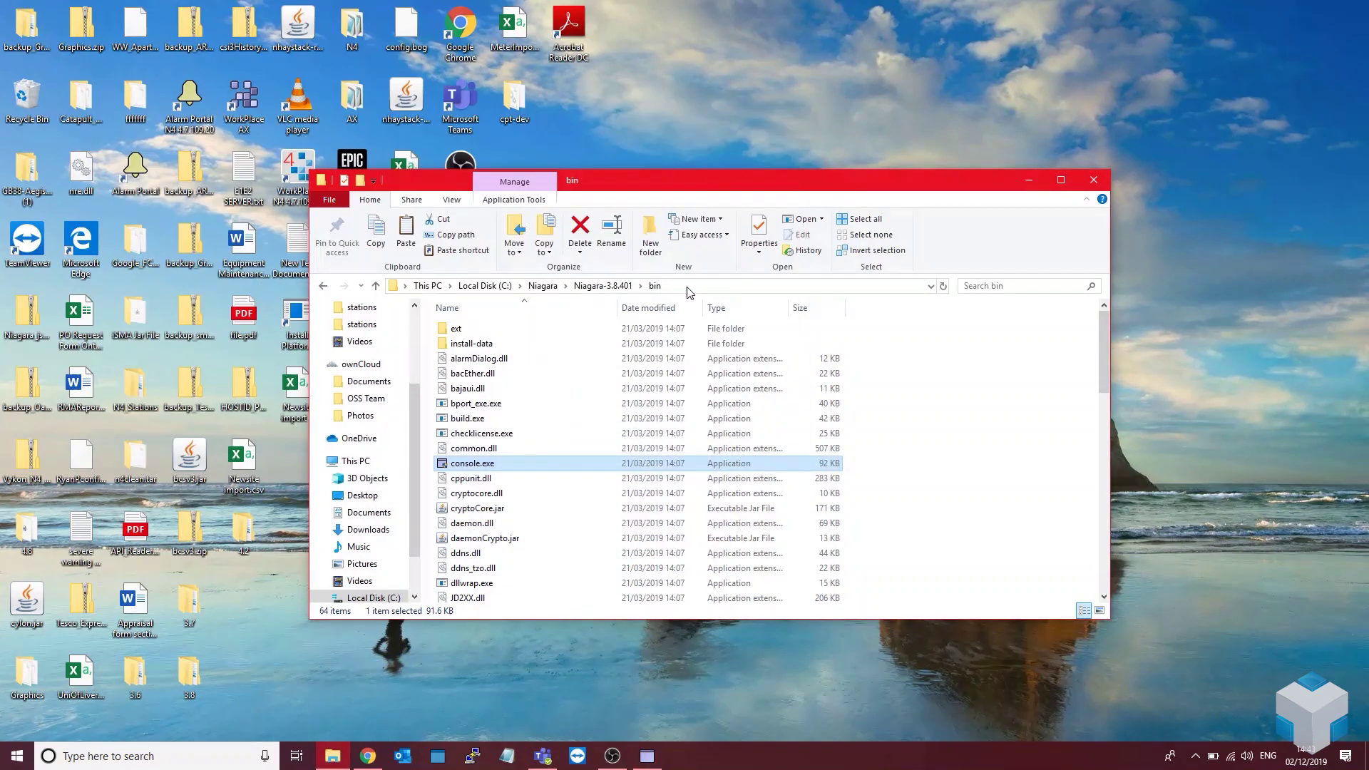
left_click(619, 288)
left_click(543, 286)
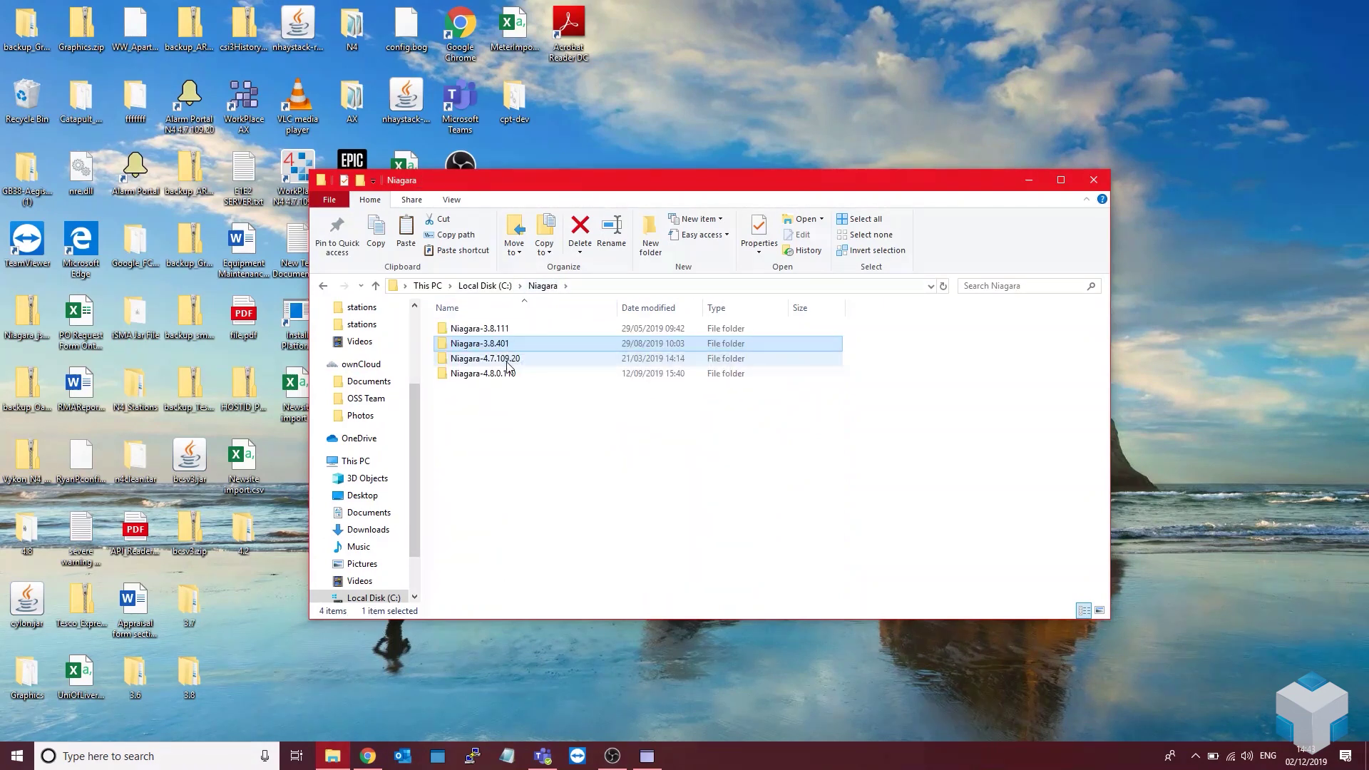
left_click(510, 362)
double_click(510, 362)
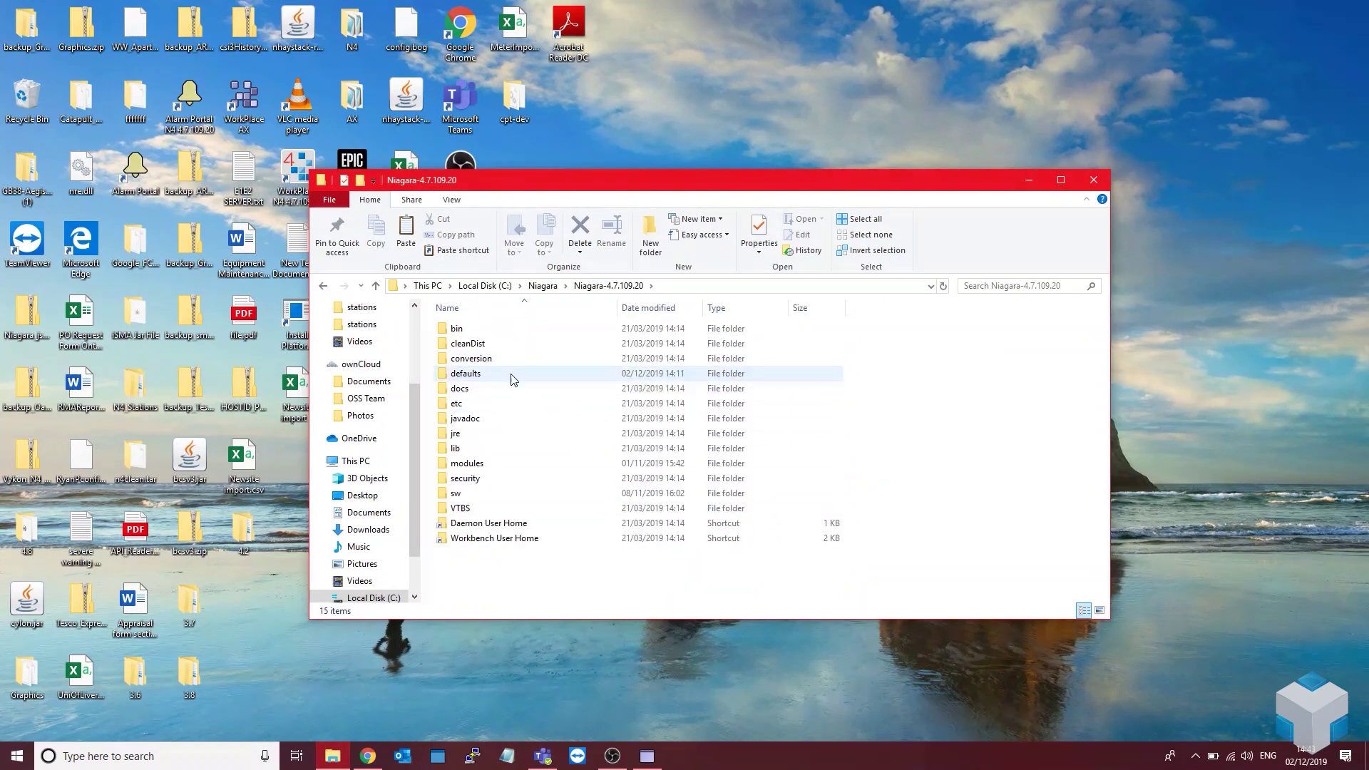
double_click(484, 331)
left_click(498, 418)
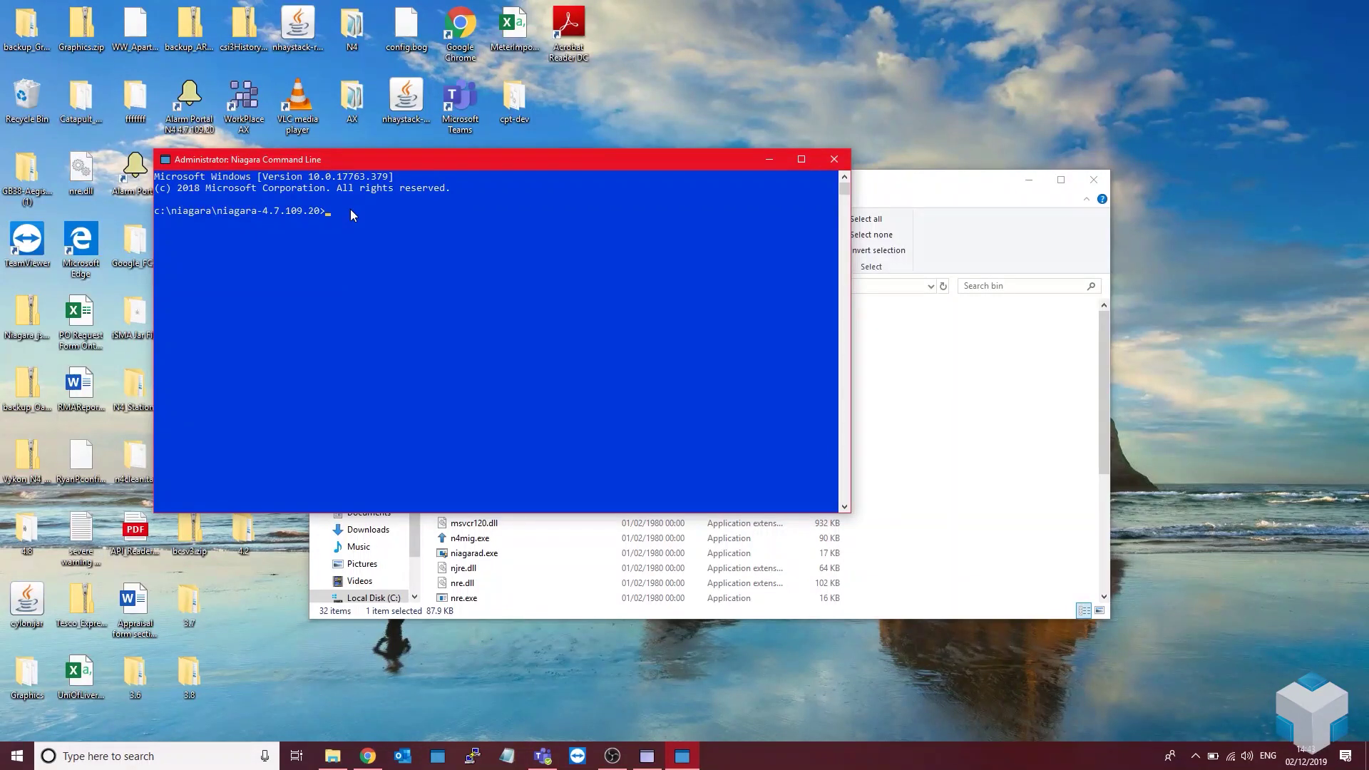
Step: Run 'nre -hostid' for Niagara 4.7 and place the 3.8.401 console beside it
type("-hostid")
key("Return")
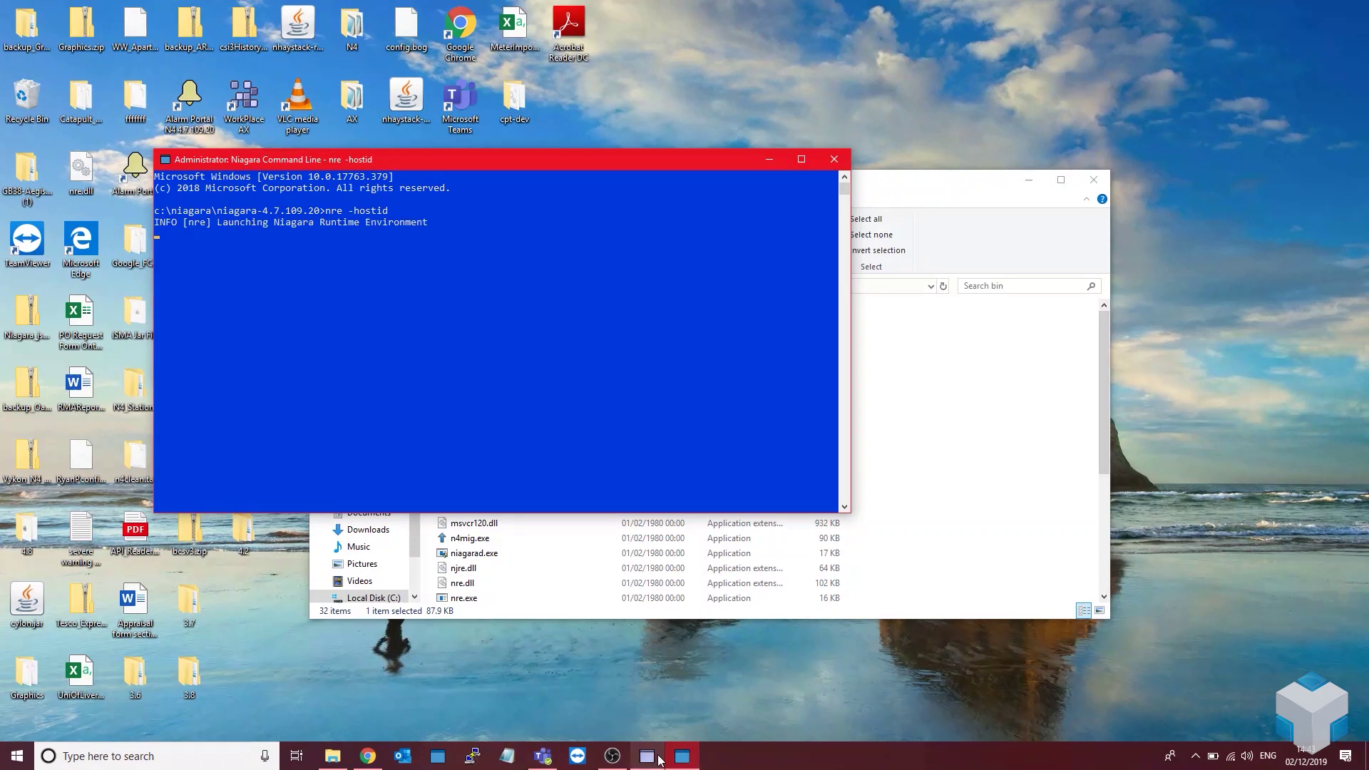
mouse_move(649, 757)
left_click(644, 688)
left_click(587, 325)
left_click_drag(548, 104, 1036, 157)
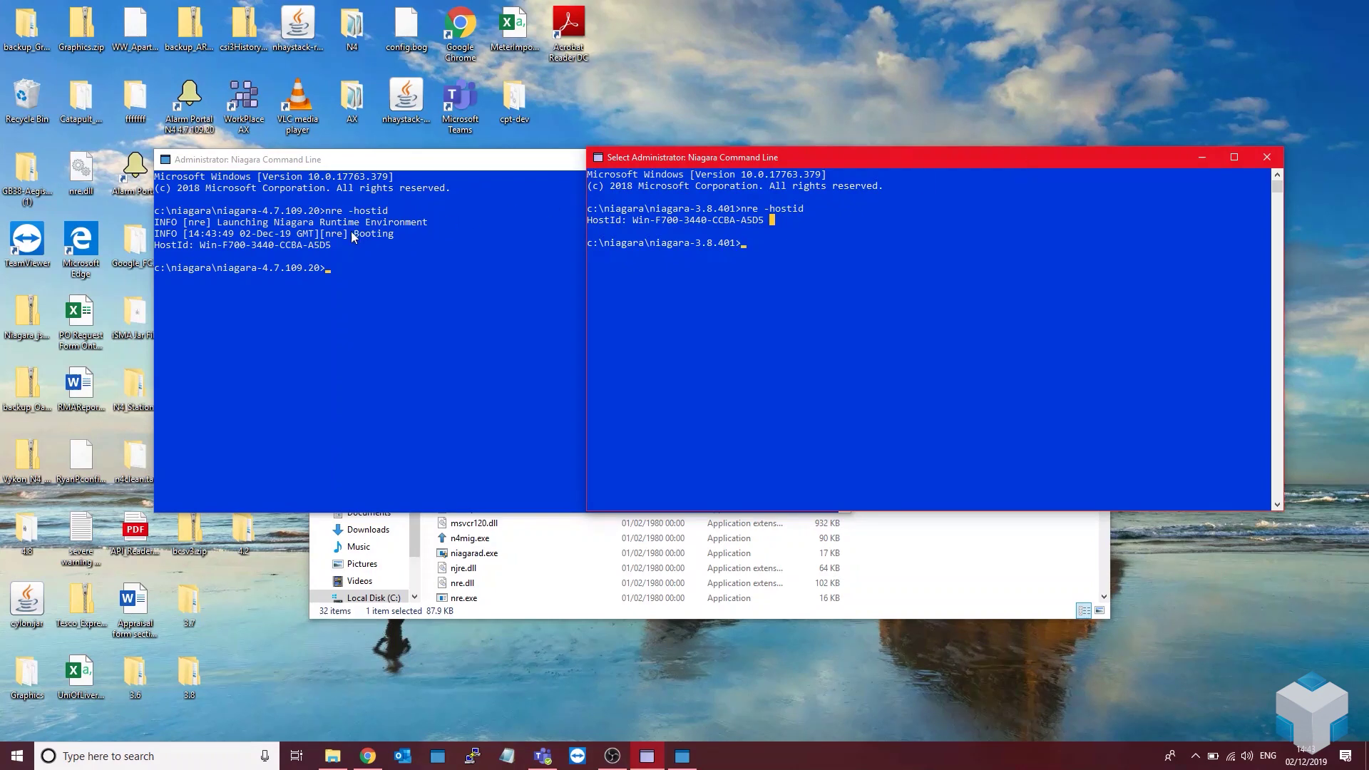
Step: Close the 3.8.401 and 4.7.109.20 command lines and hide the bin folder window
left_click(1266, 160)
left_click(834, 159)
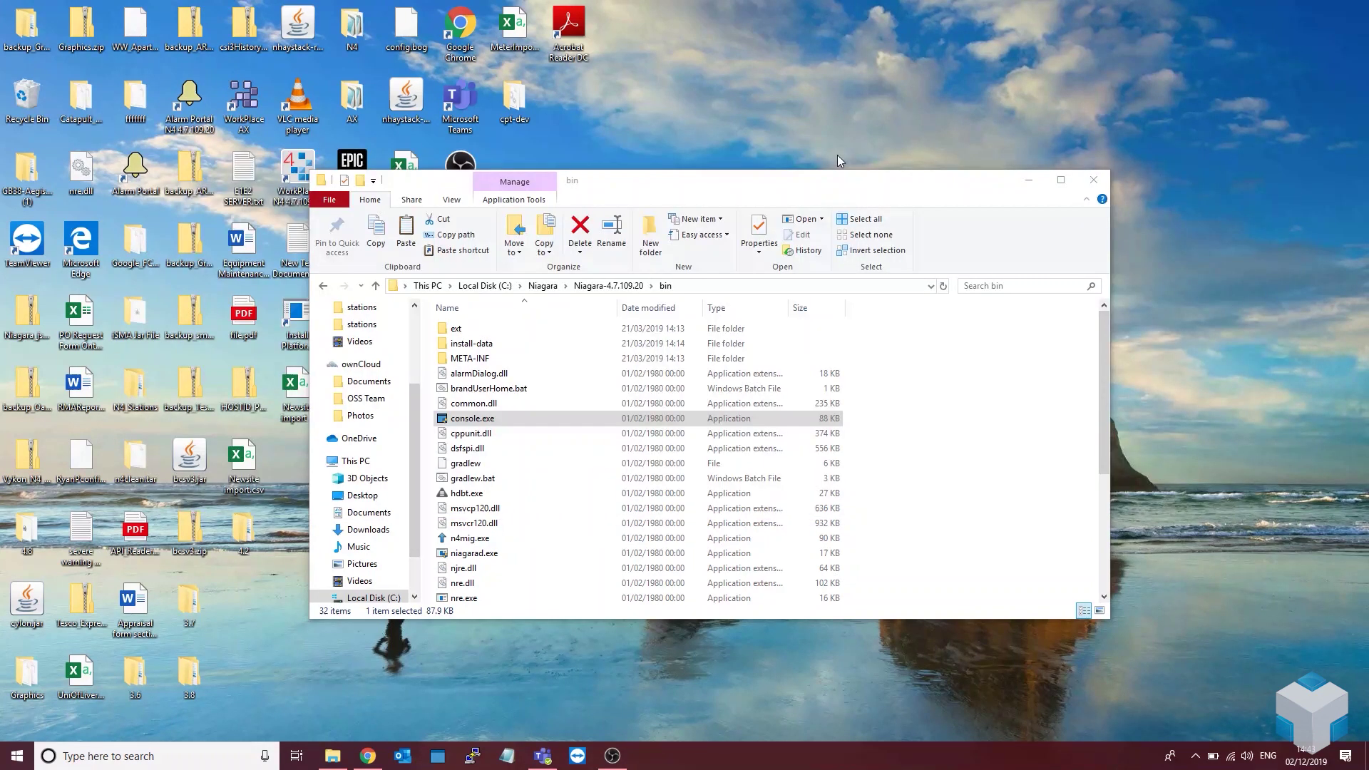
left_click(1034, 177)
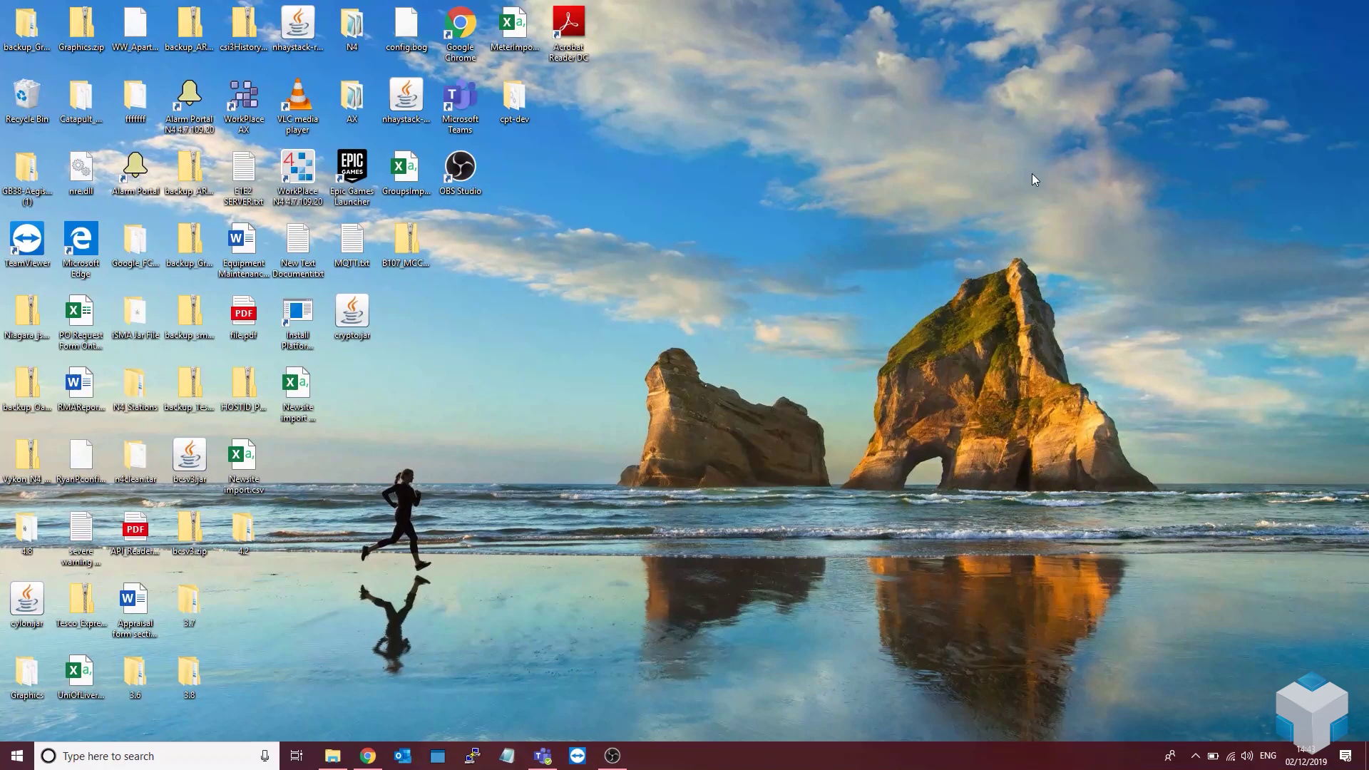